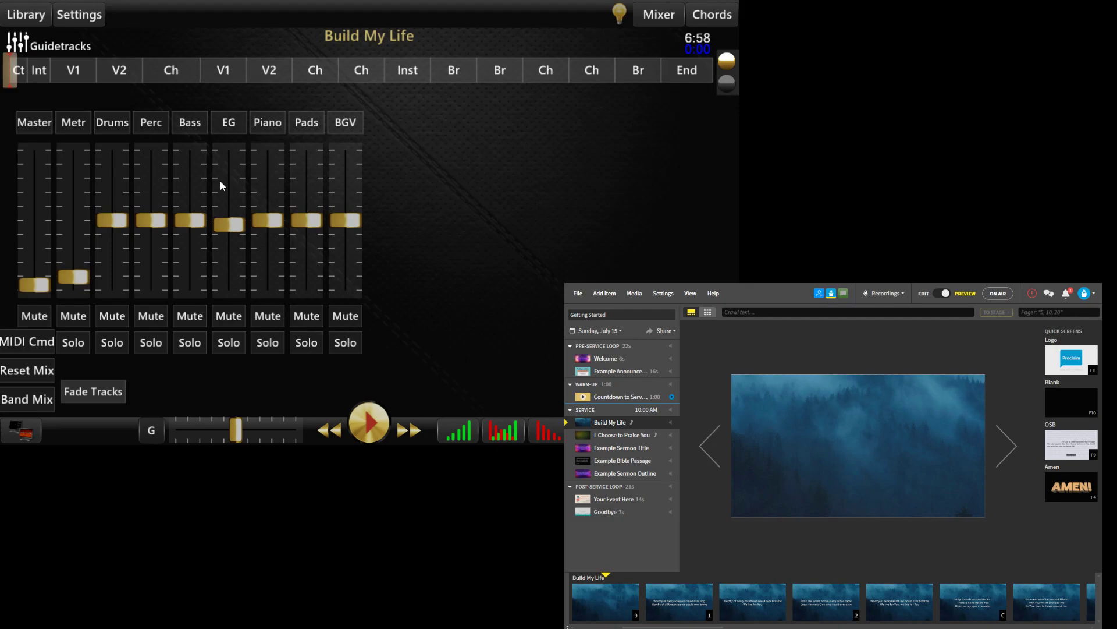
Start playback of Build My Life and lower the volumes of the metronome track and the count cues.
click(370, 424)
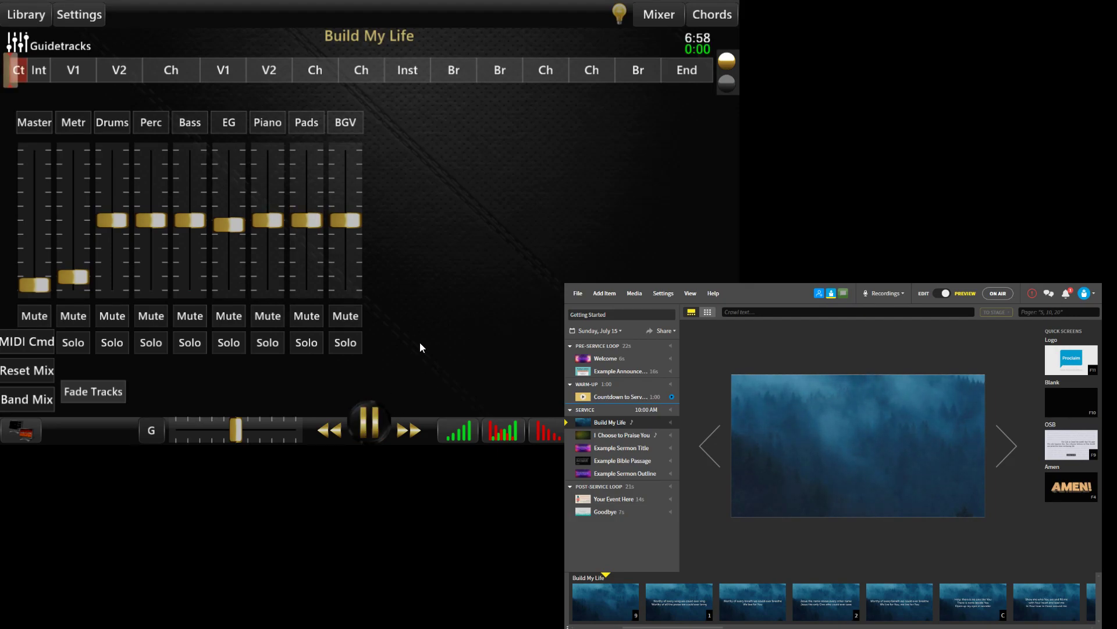
drag(82, 279, 85, 282)
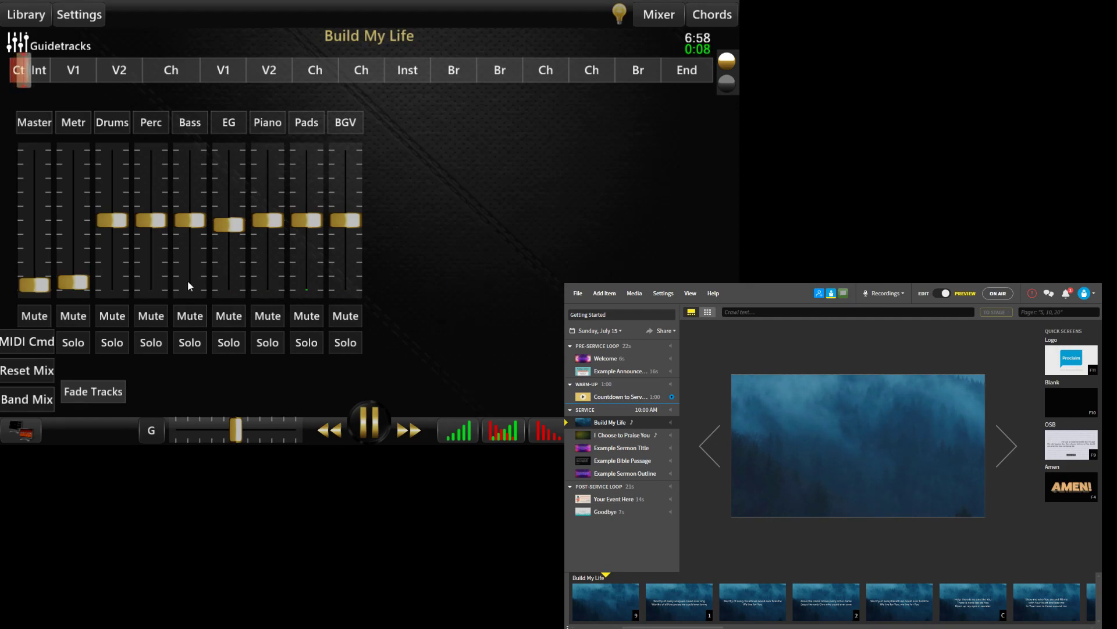
click(74, 17)
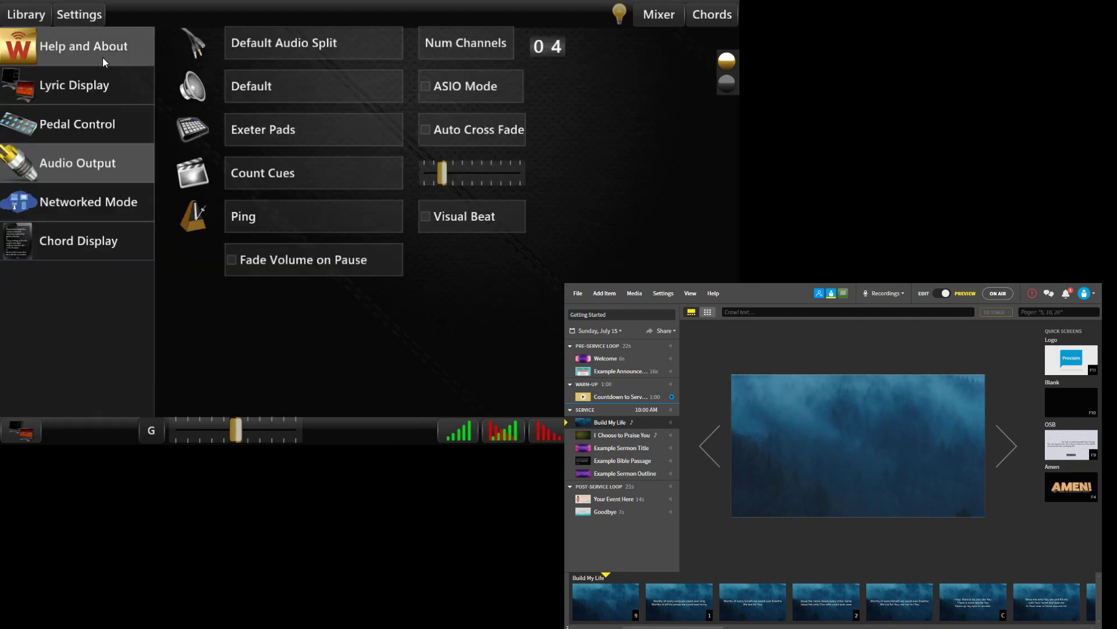
drag(437, 171, 426, 173)
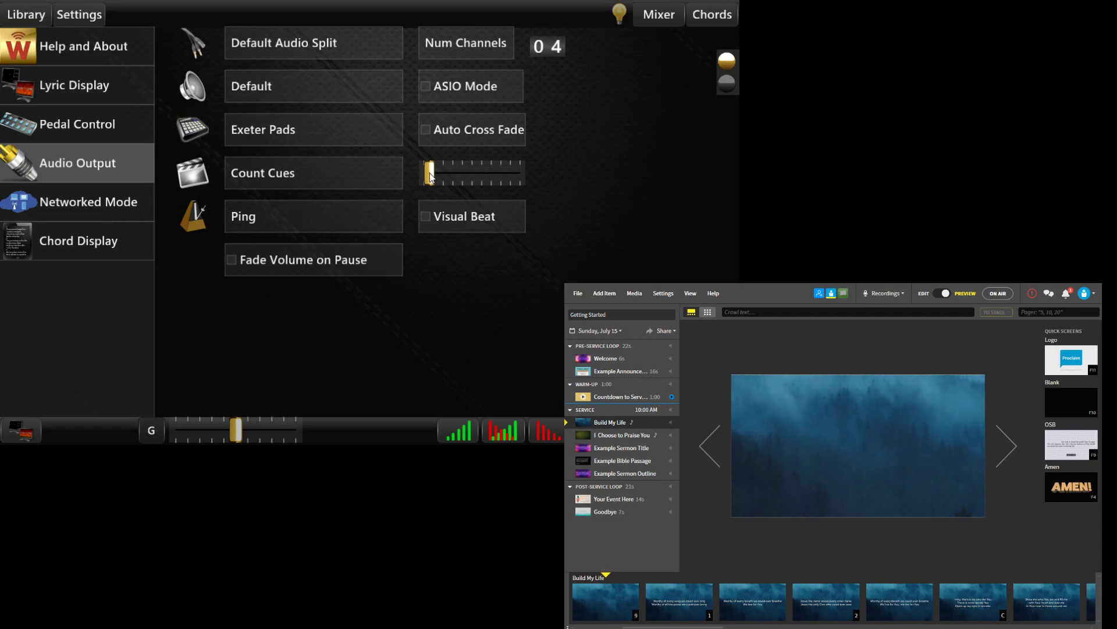
Show the song's chord chart during playback and view the band mix settings, closing them again.
click(708, 19)
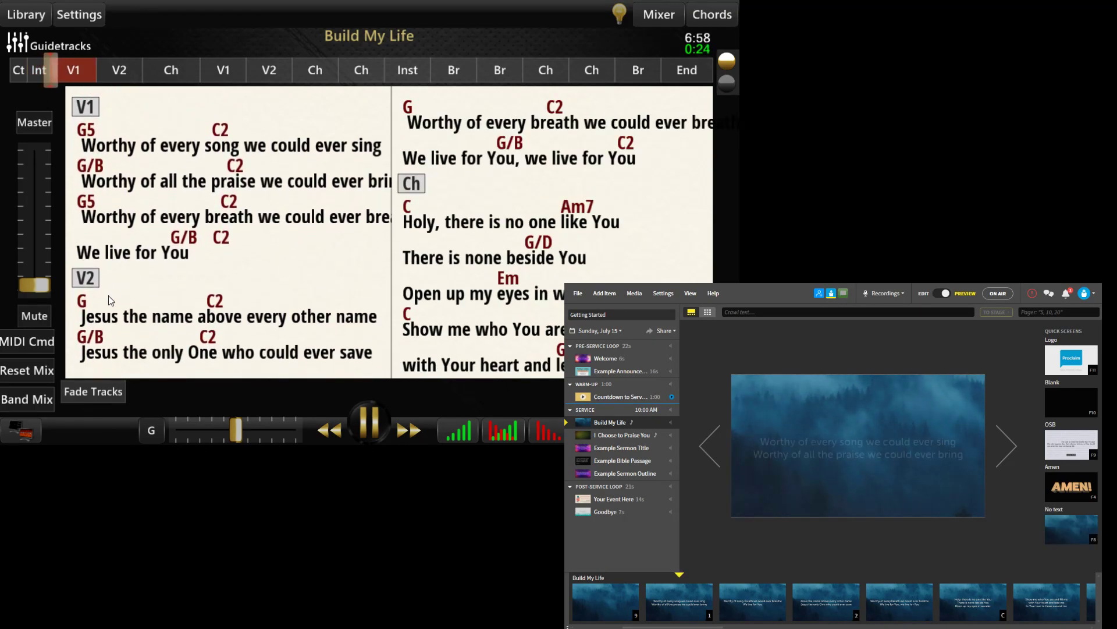
click(33, 401)
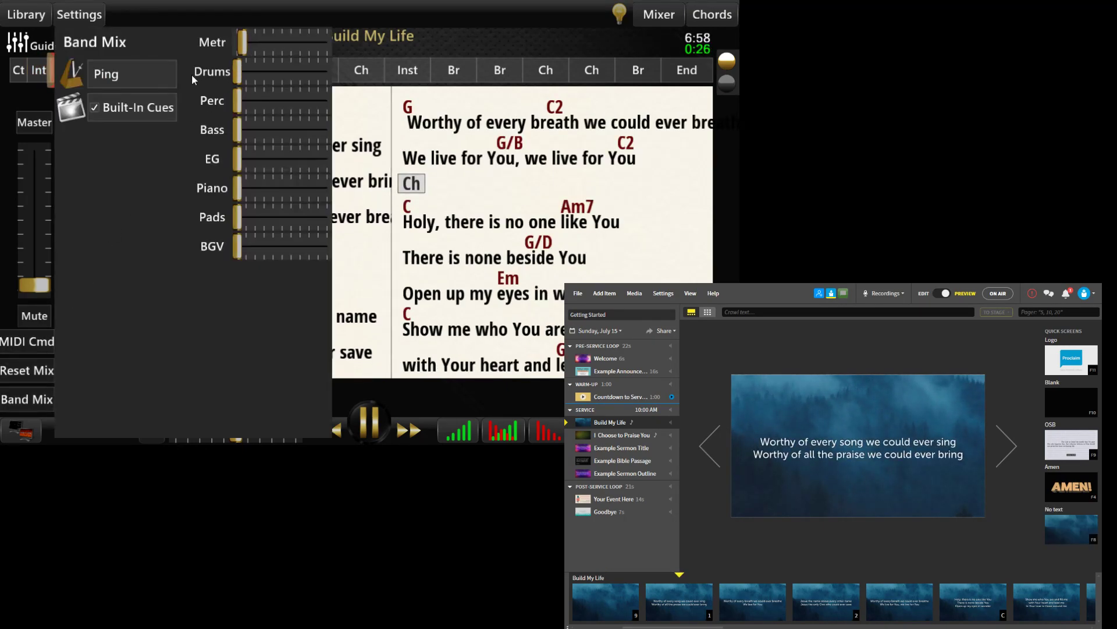
click(50, 401)
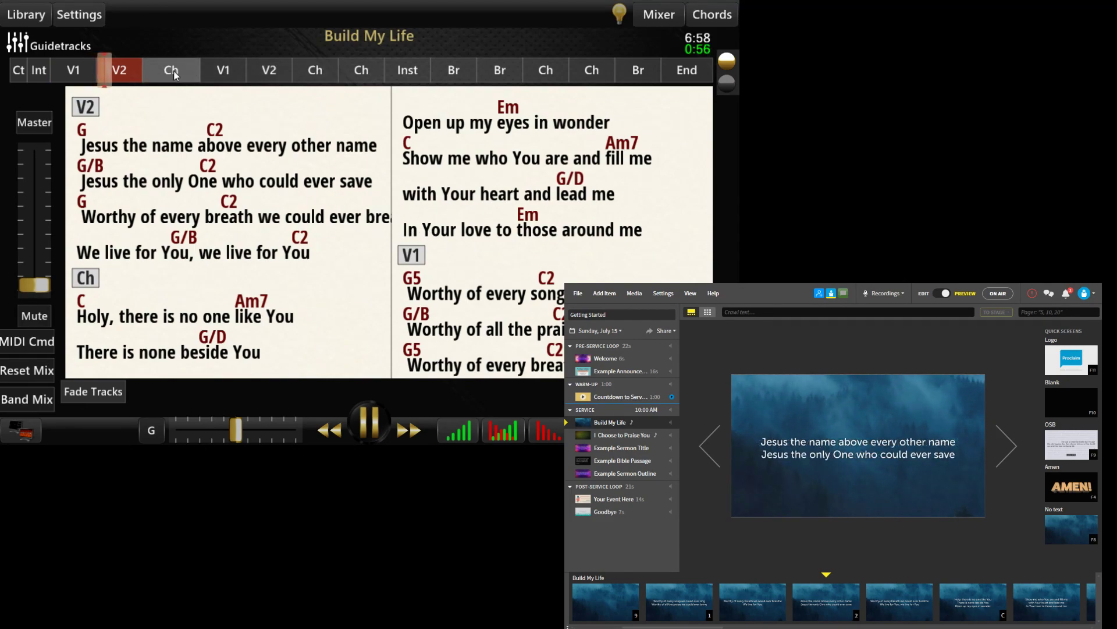
Skip playback ahead to the chorus after the second V2 with the master volume lowered slightly, and pause in the first bridge.
click(313, 70)
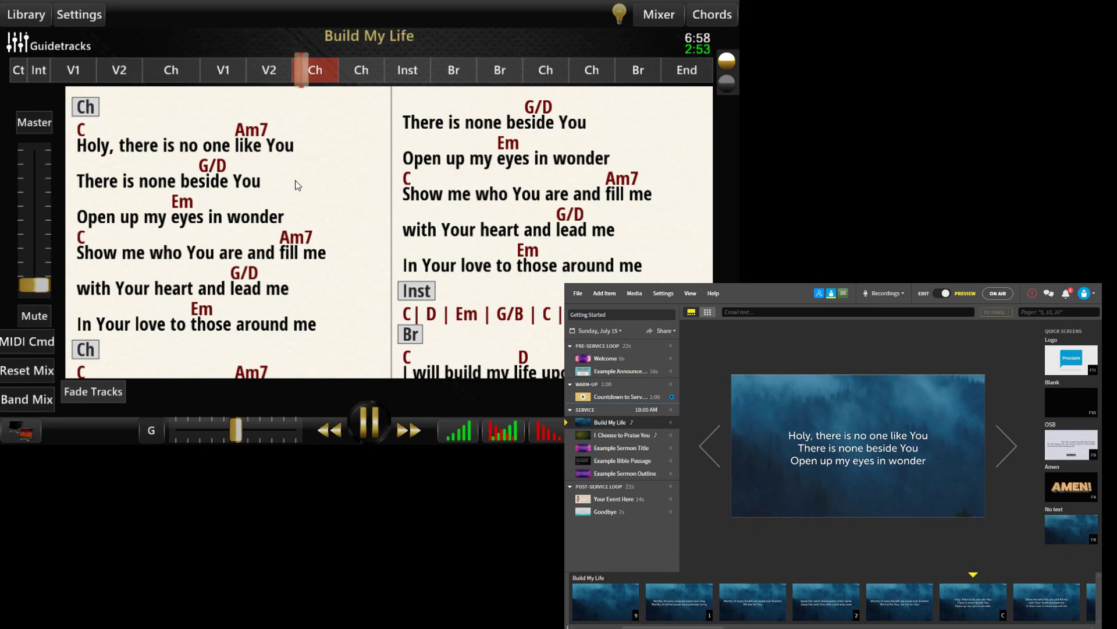
drag(36, 286, 39, 296)
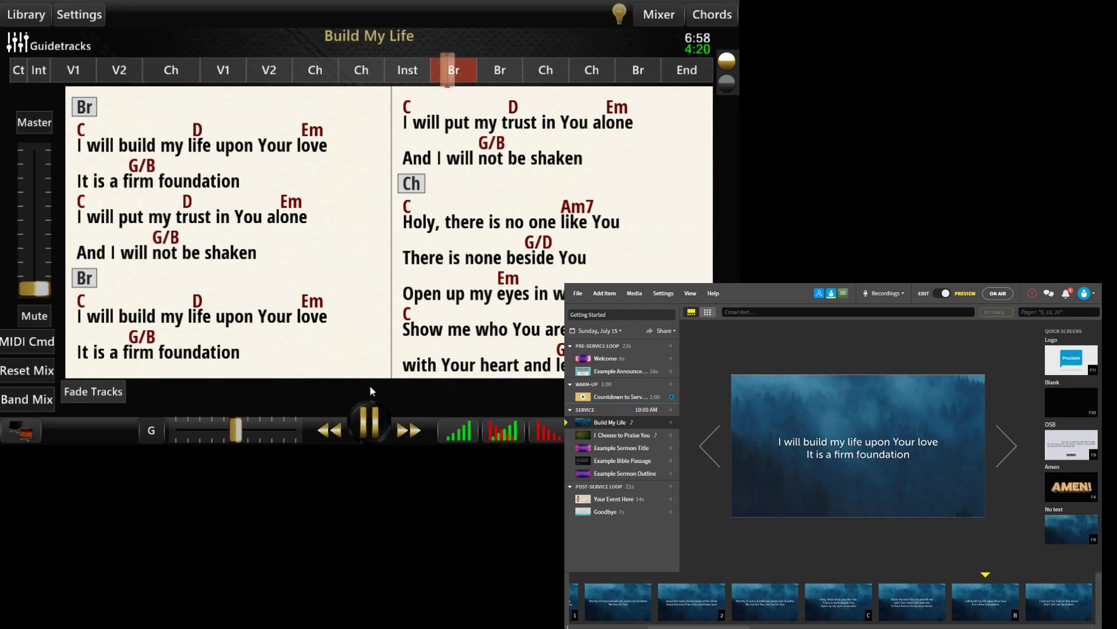
click(370, 424)
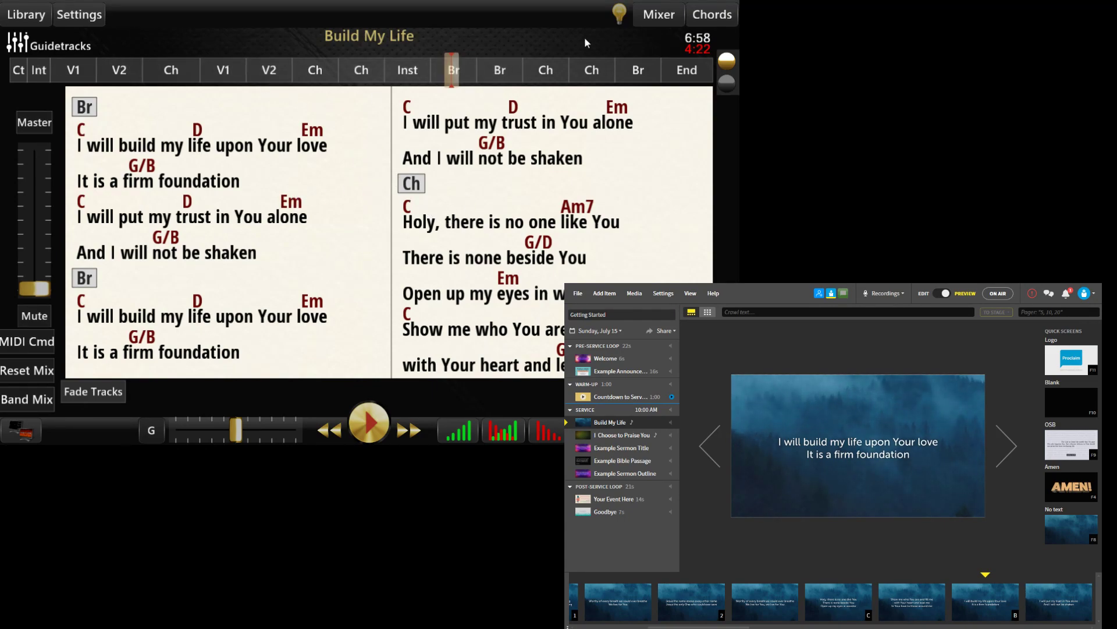
Return to the track mixer and open the section actions for the first V1 section.
click(660, 16)
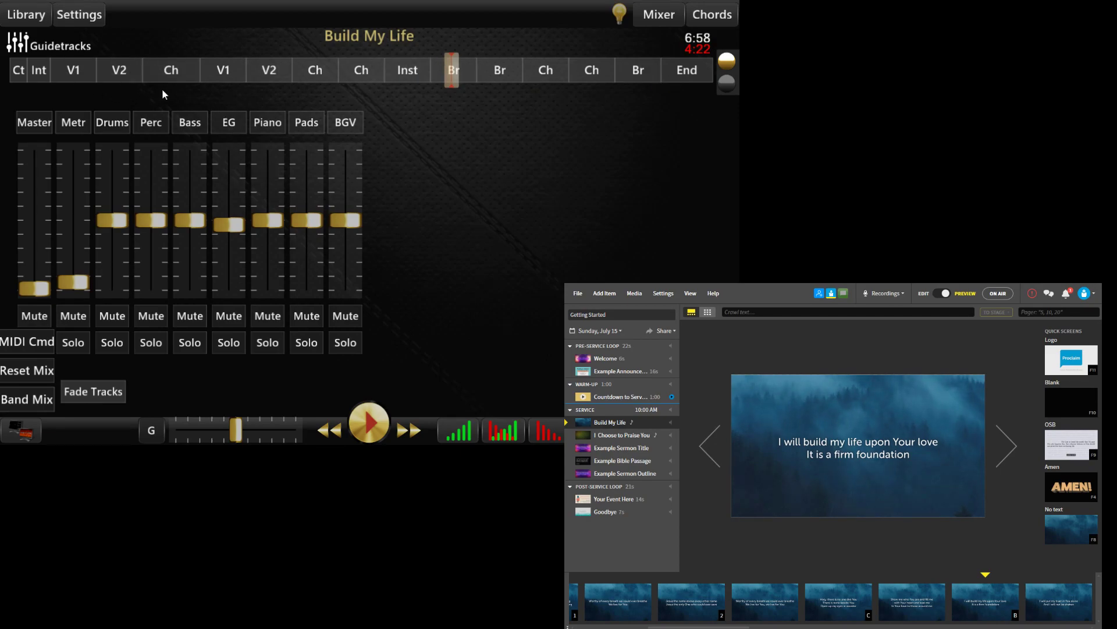
click(78, 75)
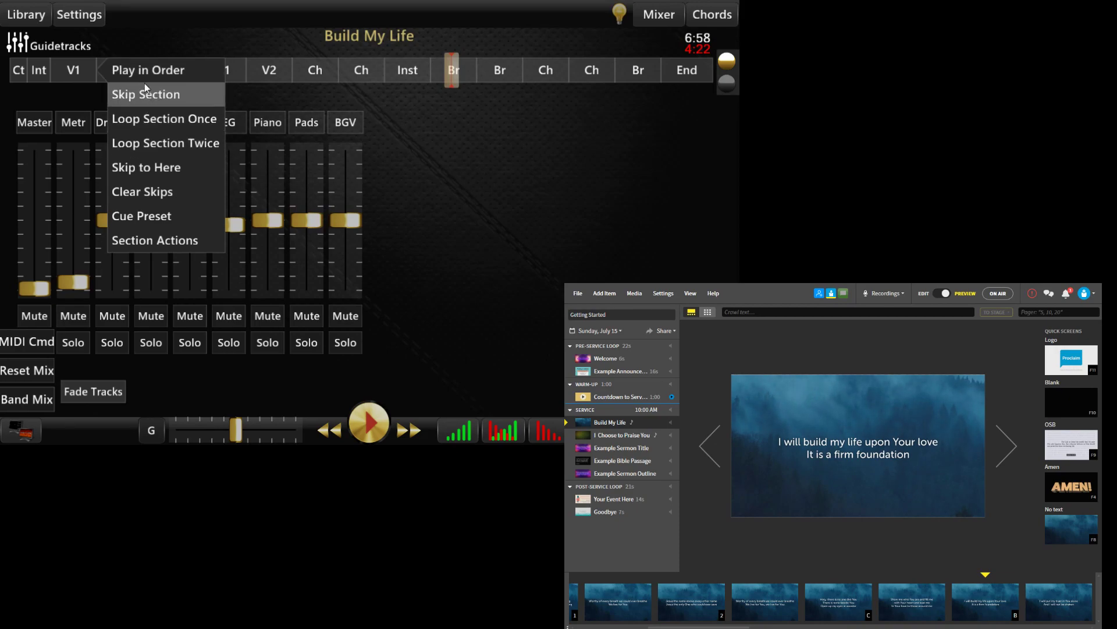
click(190, 241)
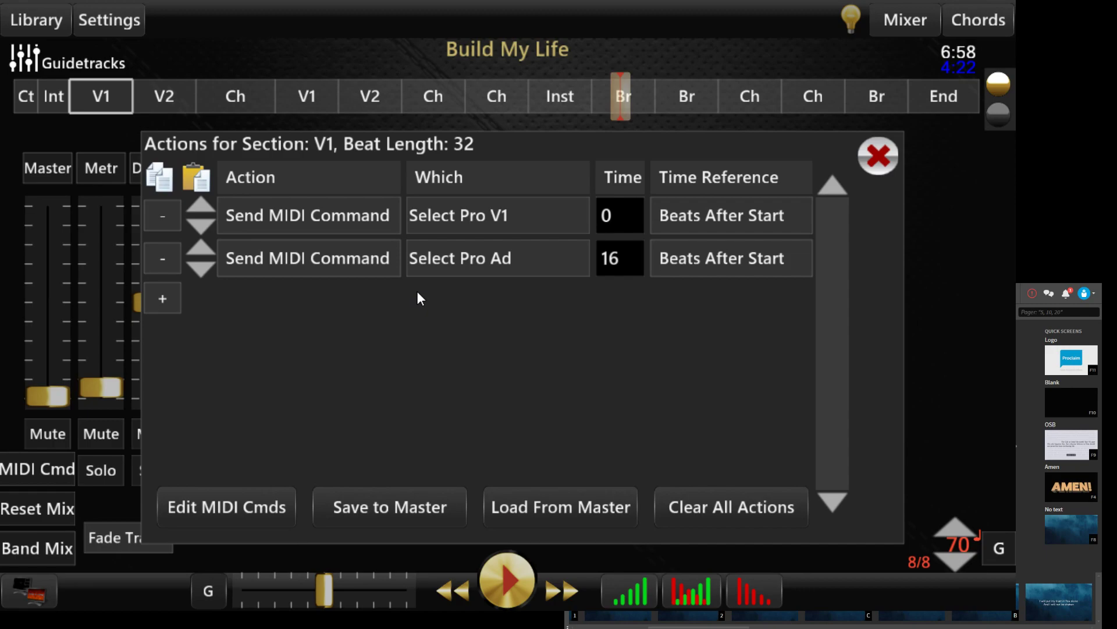
Look through the actions assigned to each section in song order, from Ct to the first Br.
click(29, 96)
click(47, 99)
click(108, 102)
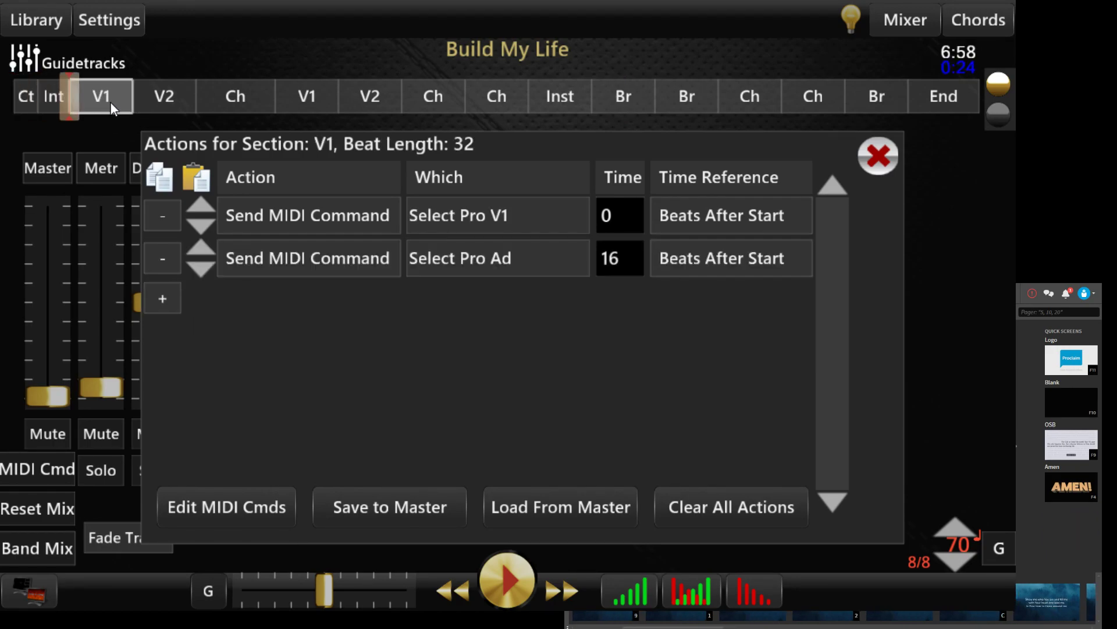
click(167, 102)
click(238, 102)
click(308, 102)
click(376, 92)
click(437, 91)
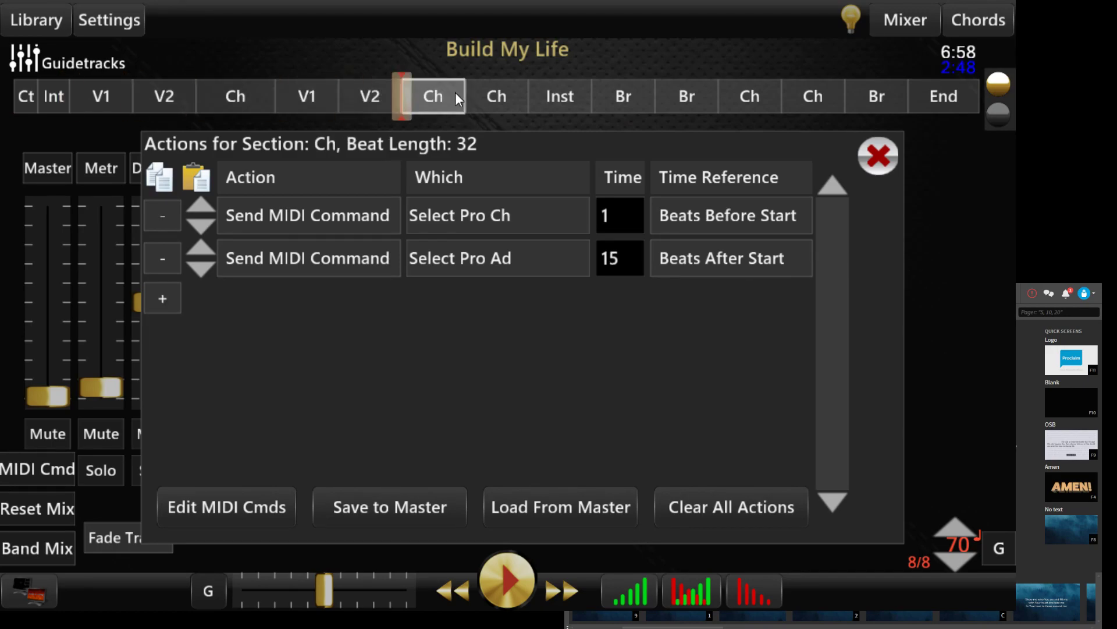
click(495, 99)
click(562, 97)
click(627, 100)
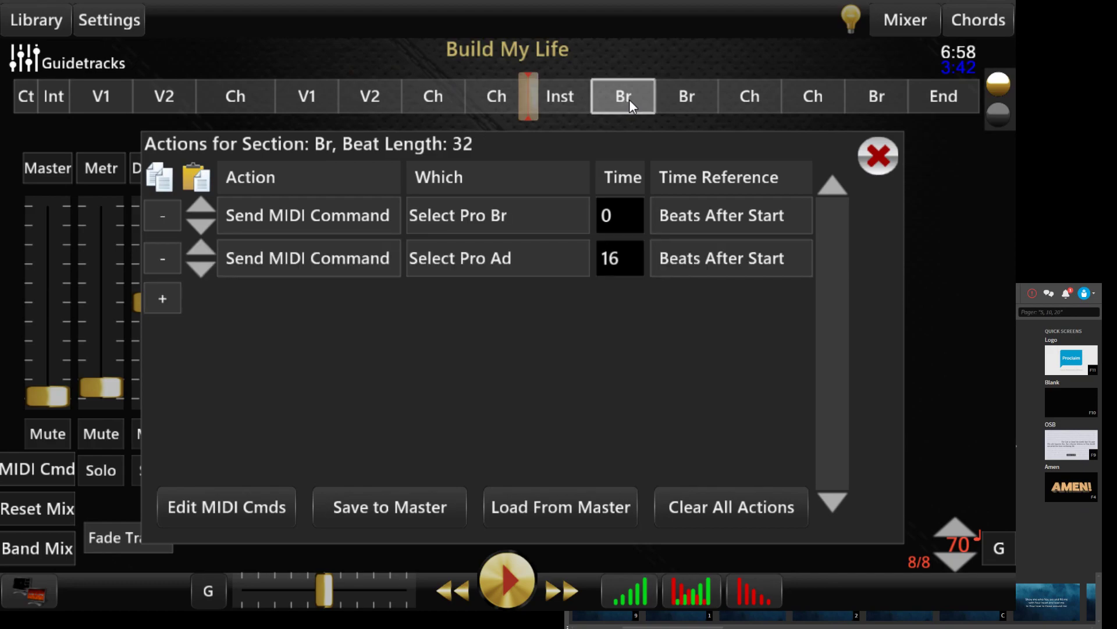
Examine the actions of Ct and the first V1, V2 and Ch sections, and the action types available to add.
click(29, 105)
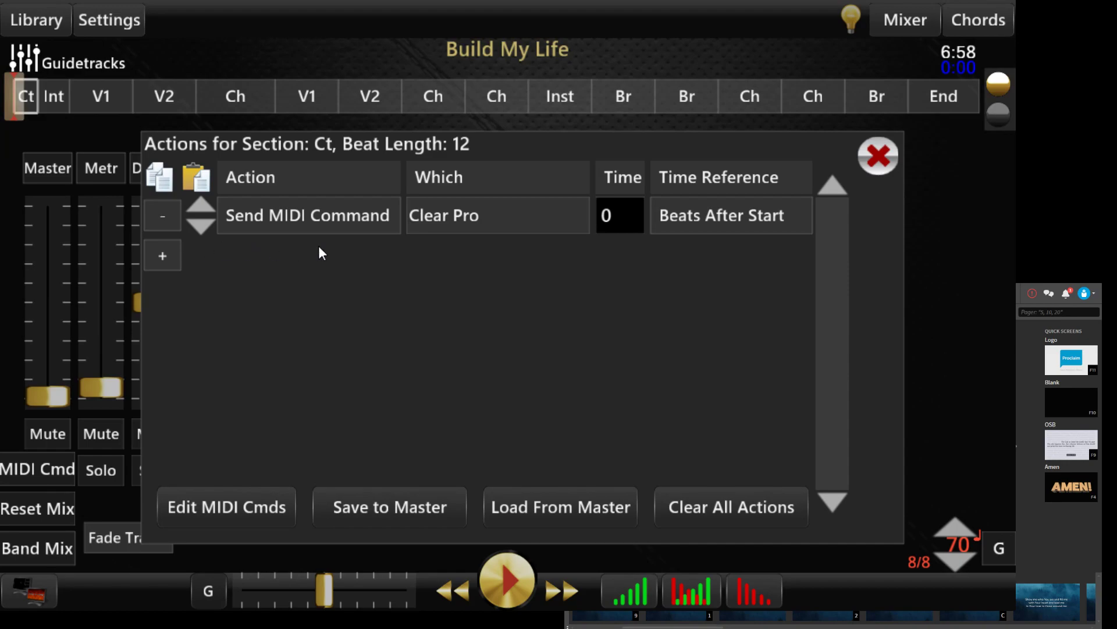
click(121, 103)
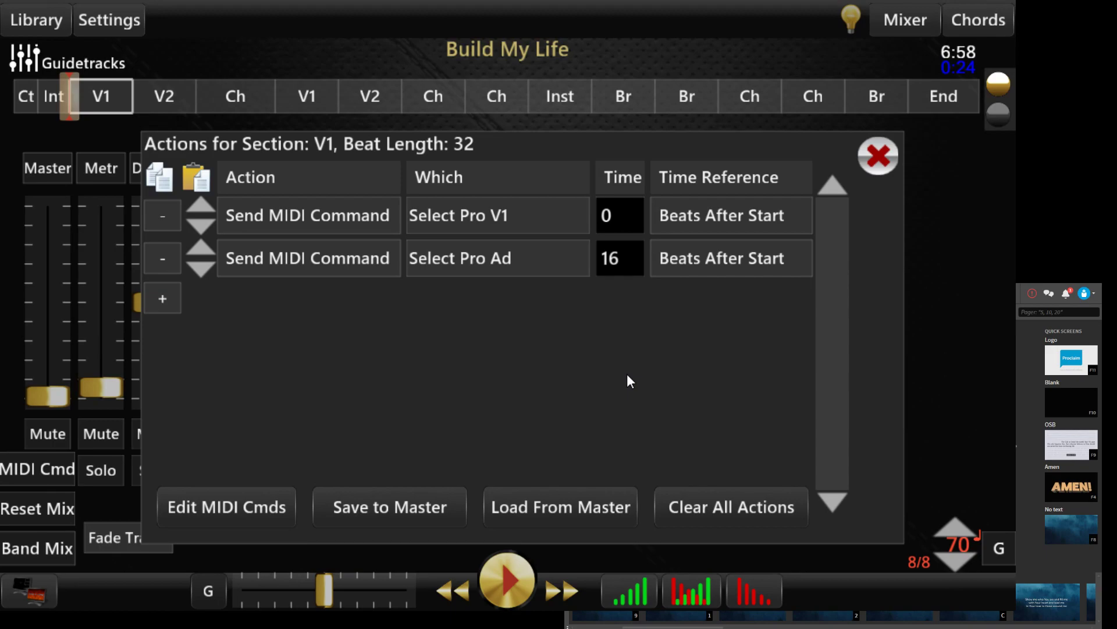
click(184, 97)
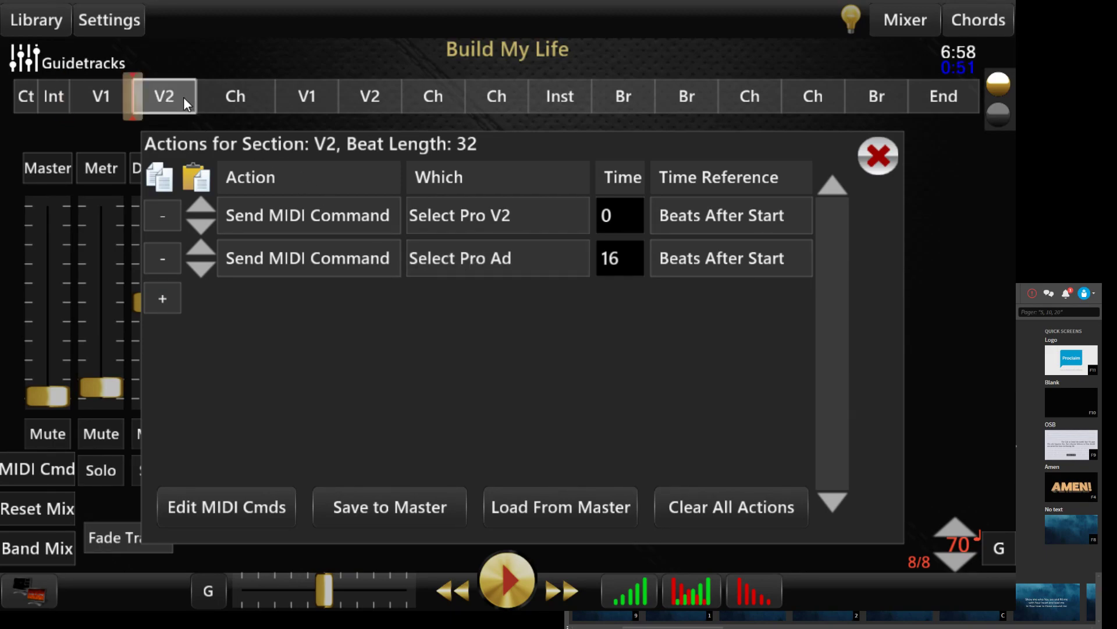
click(251, 106)
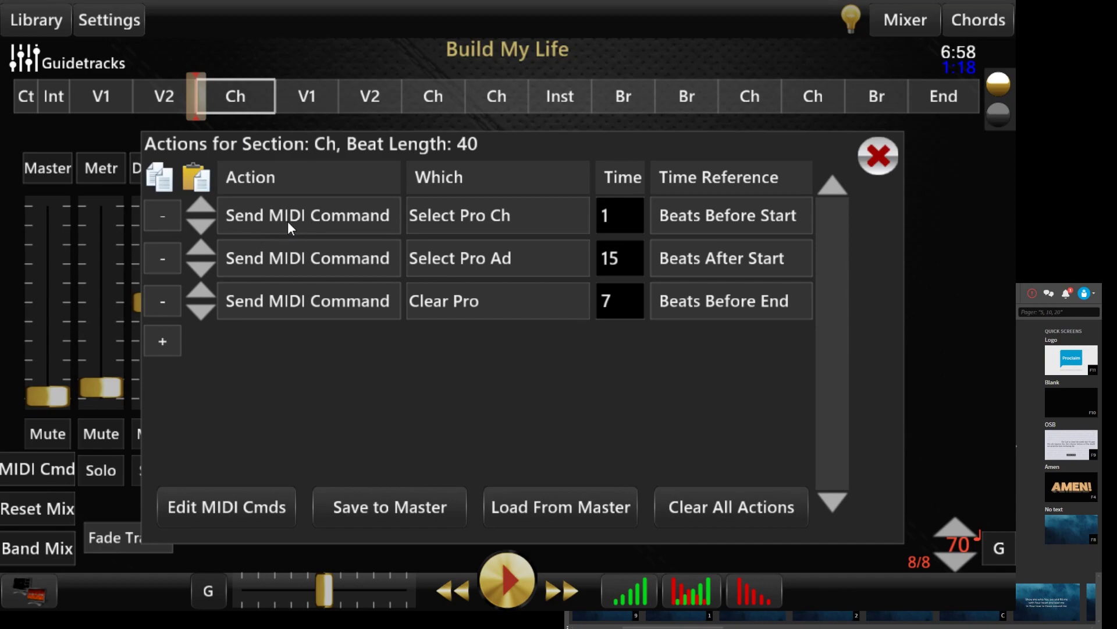
click(165, 341)
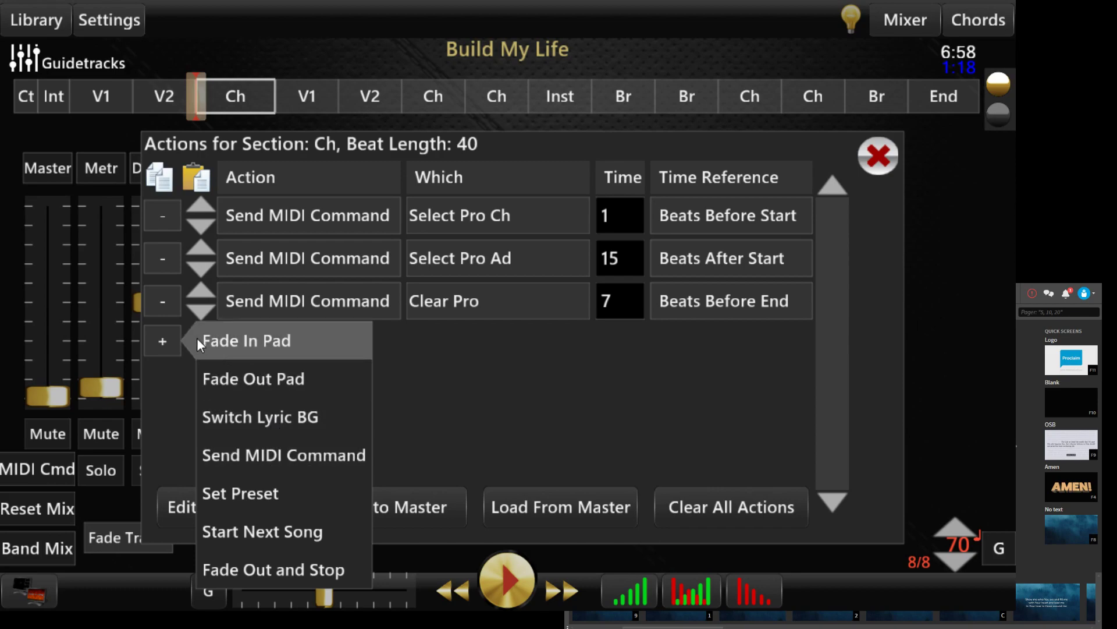
click(475, 391)
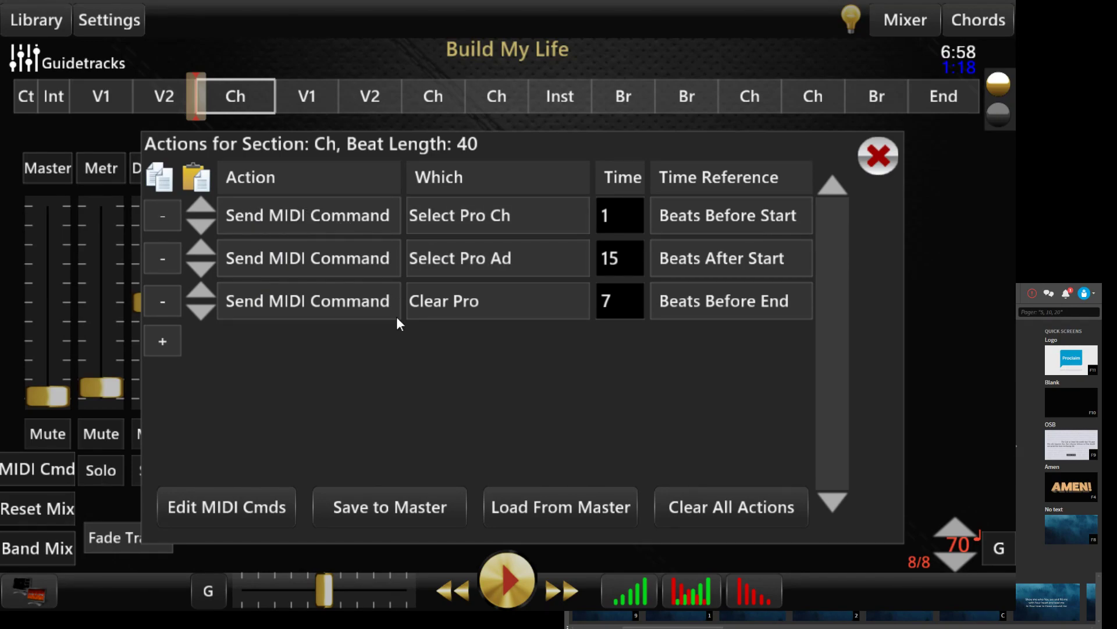
Review the MIDI commands selectable for the first Ch section's opening action and the MIDI alias definitions behind them.
click(552, 217)
drag(620, 233, 635, 250)
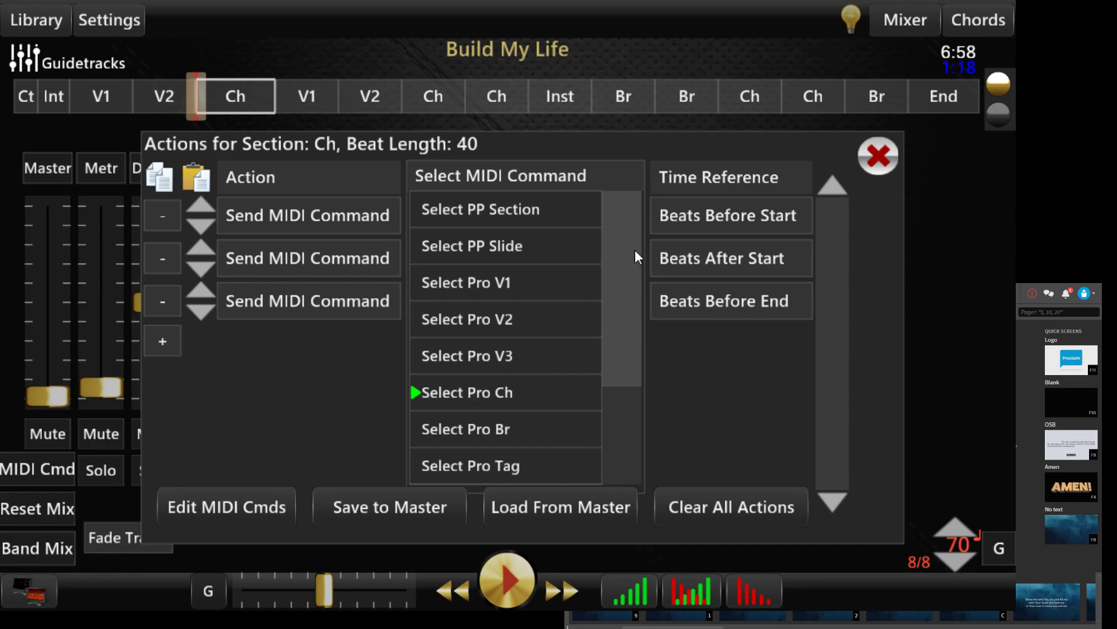
click(364, 364)
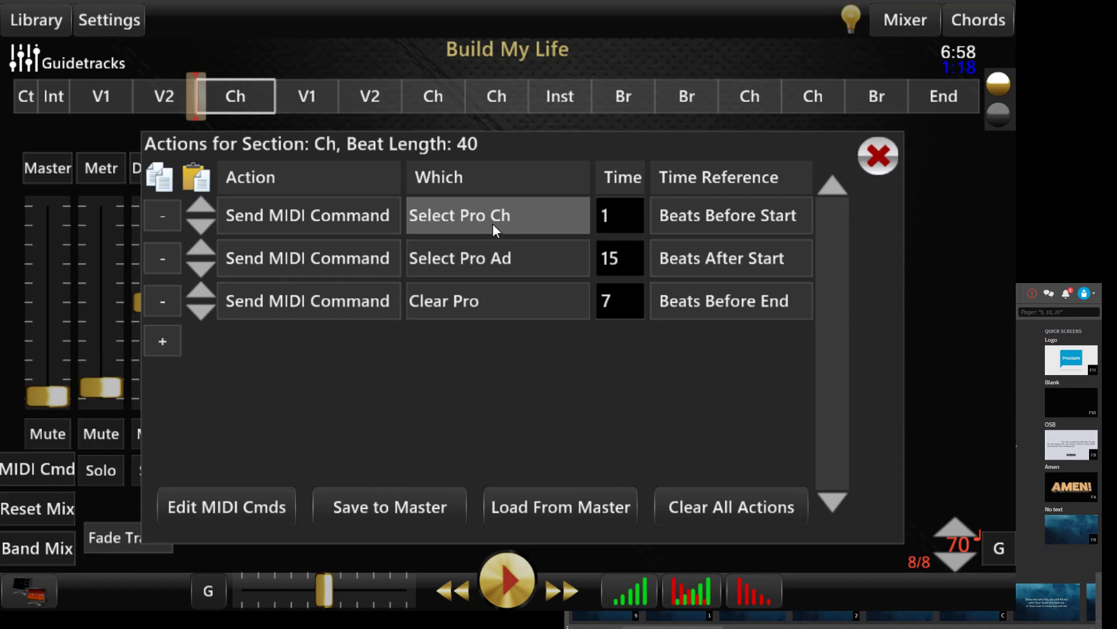
click(258, 507)
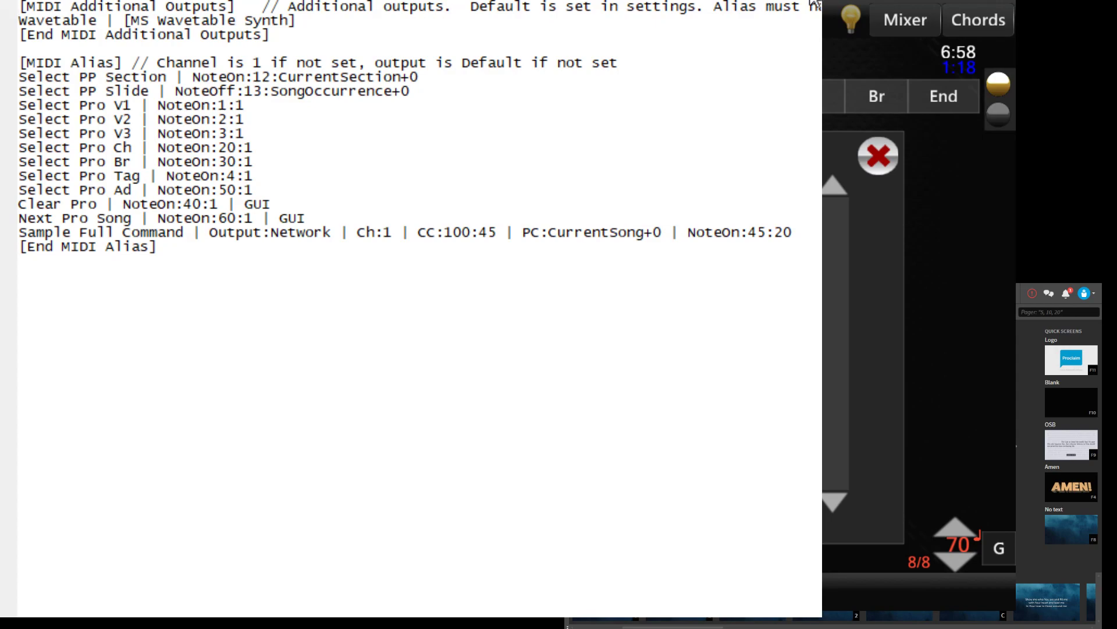
click(808, 1)
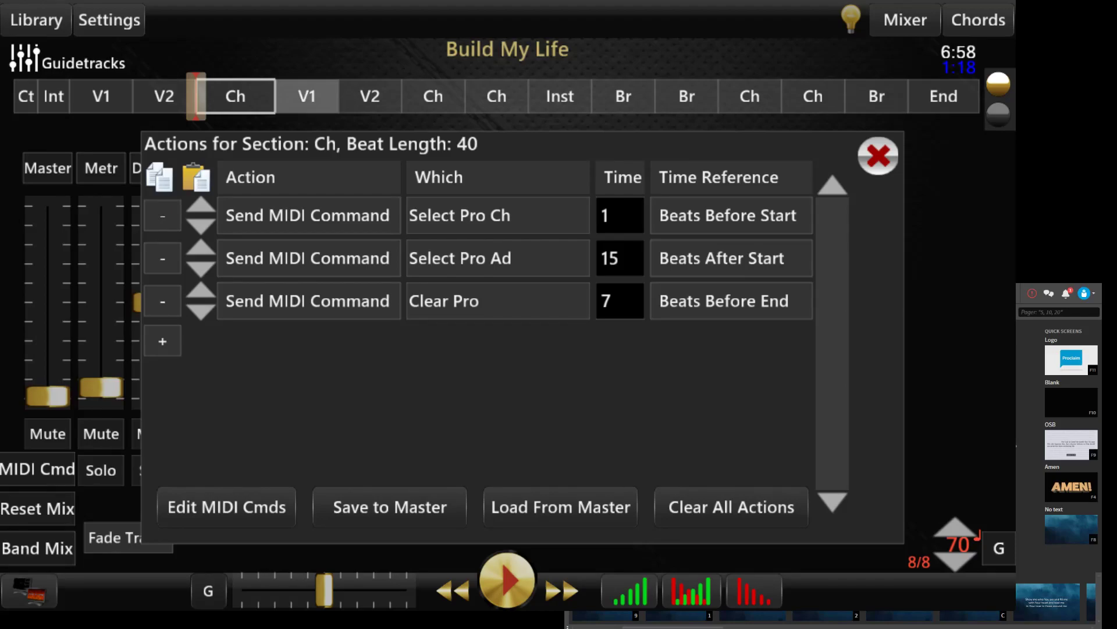
Check the actions of the sections from the second V1 to the first Br, and close the section actions editor.
click(297, 92)
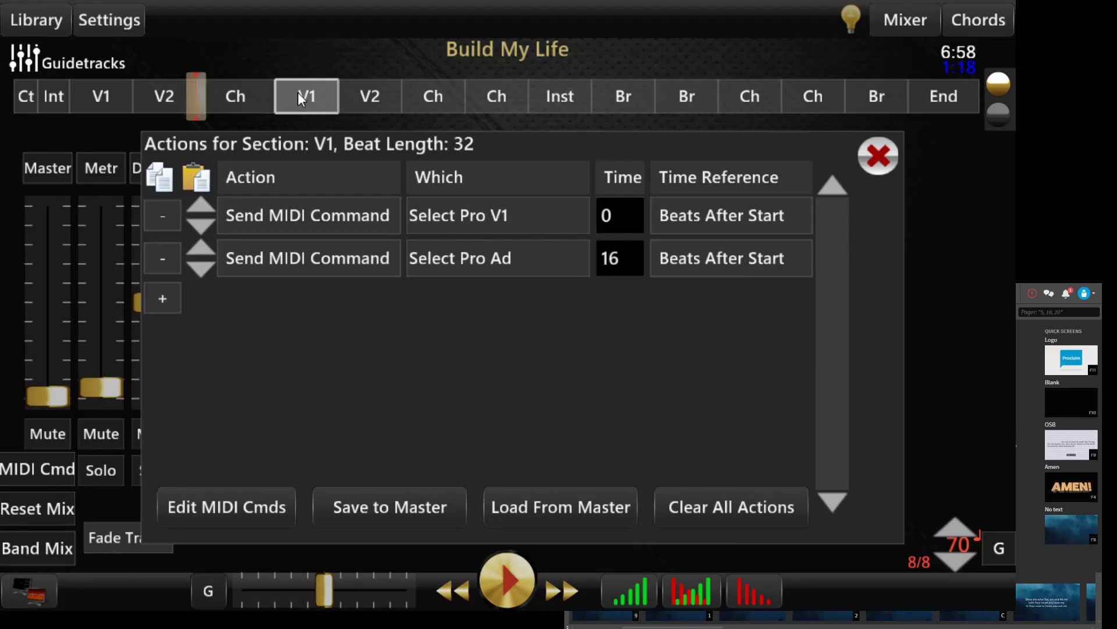
click(387, 92)
click(436, 94)
click(493, 93)
click(564, 94)
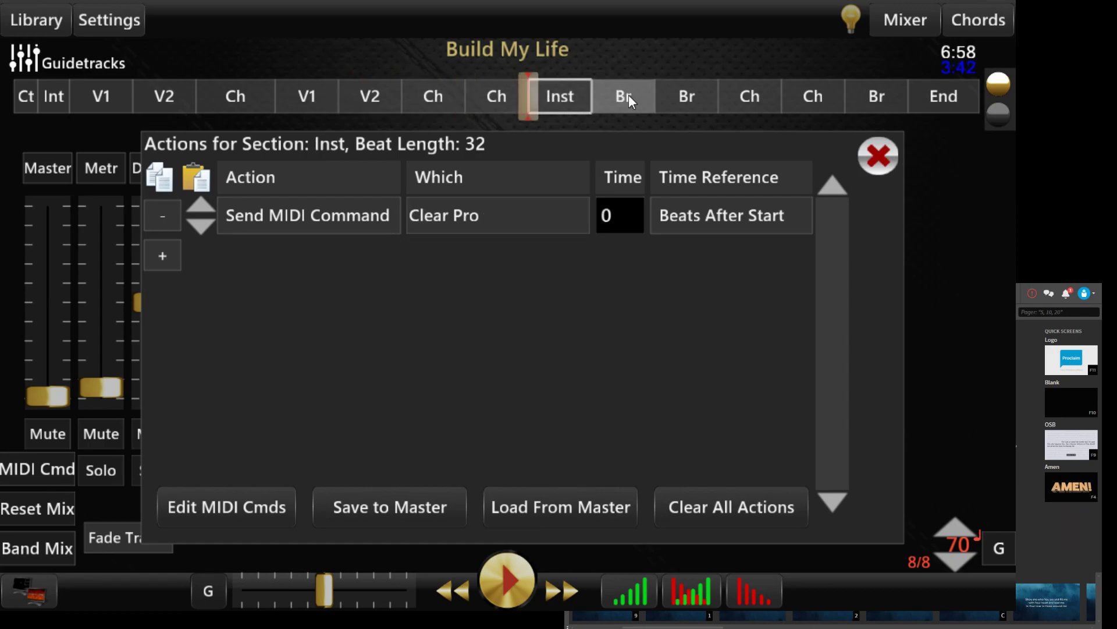
click(628, 94)
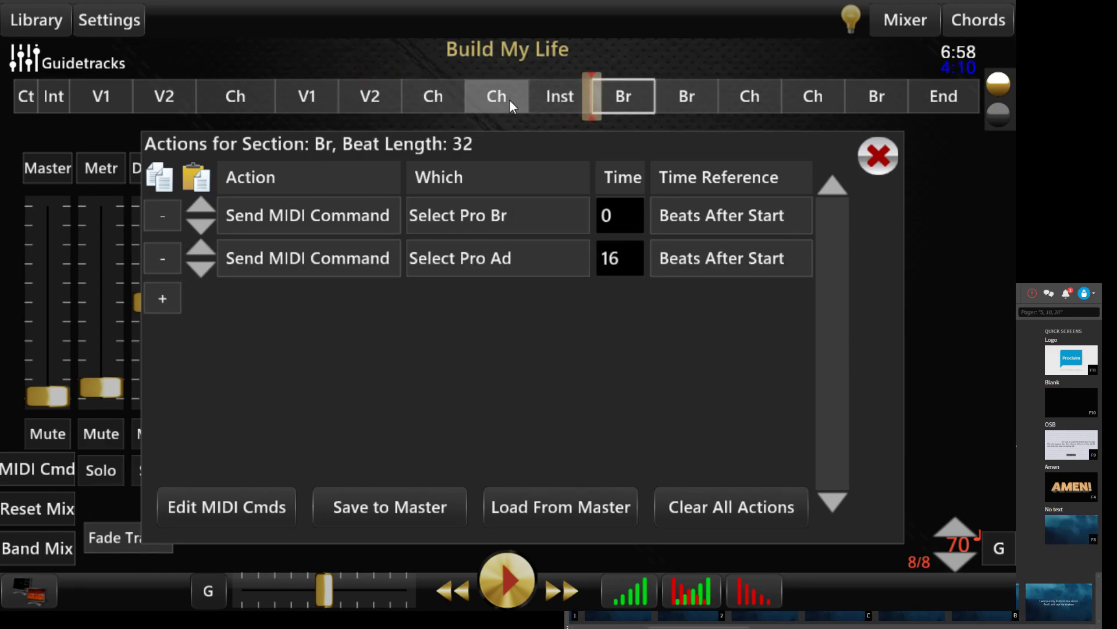
click(323, 98)
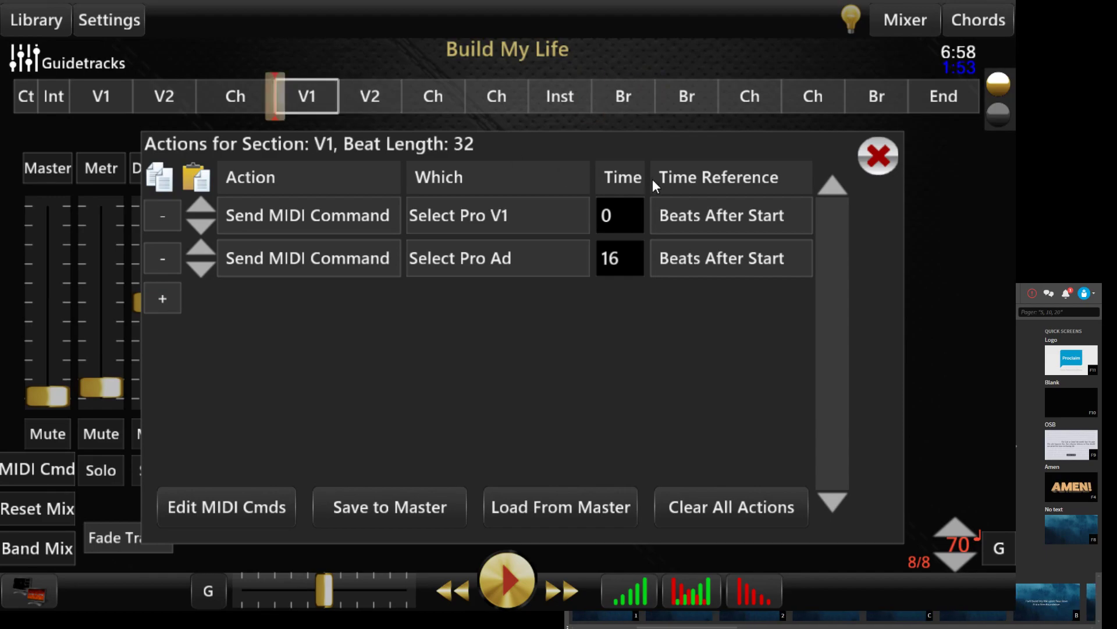
click(878, 157)
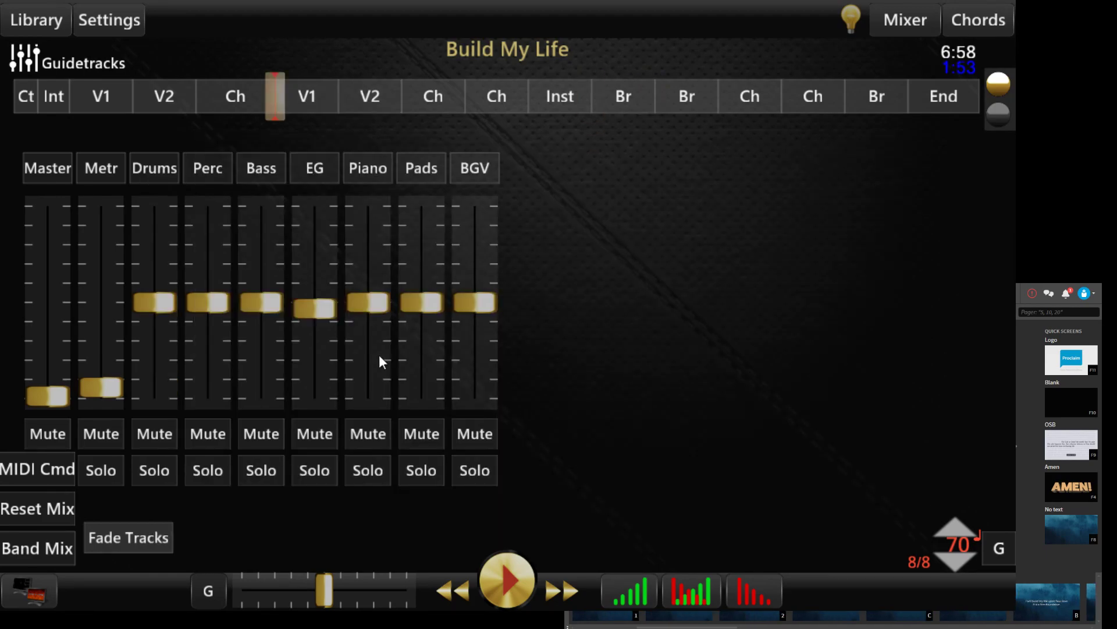
View the list of MIDI commands that can be sent manually from the mixer, and close it again.
click(52, 467)
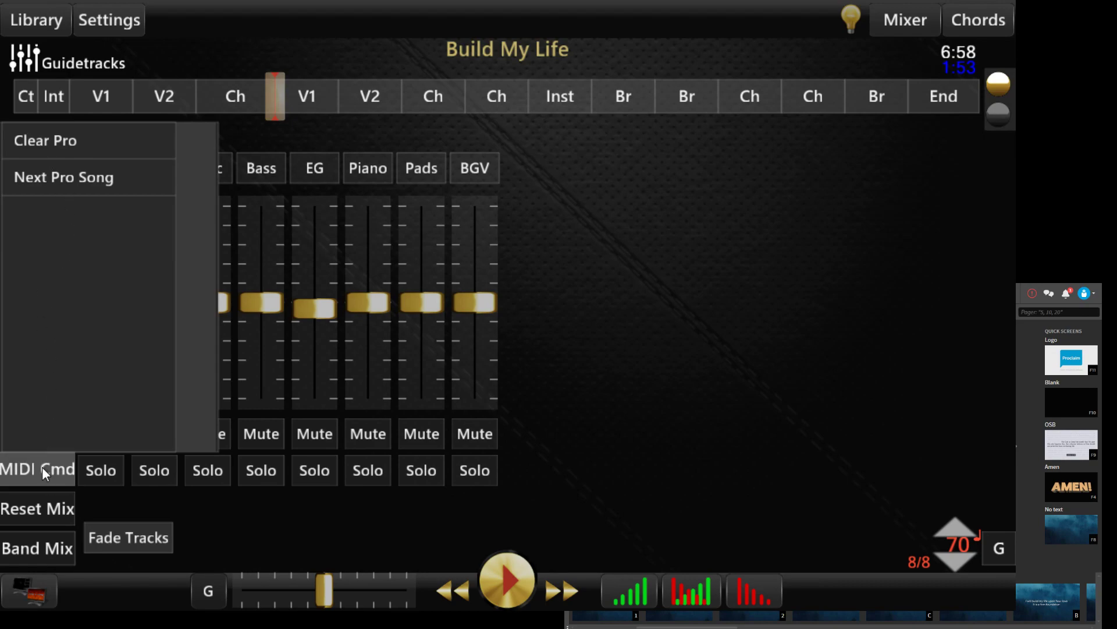
click(42, 467)
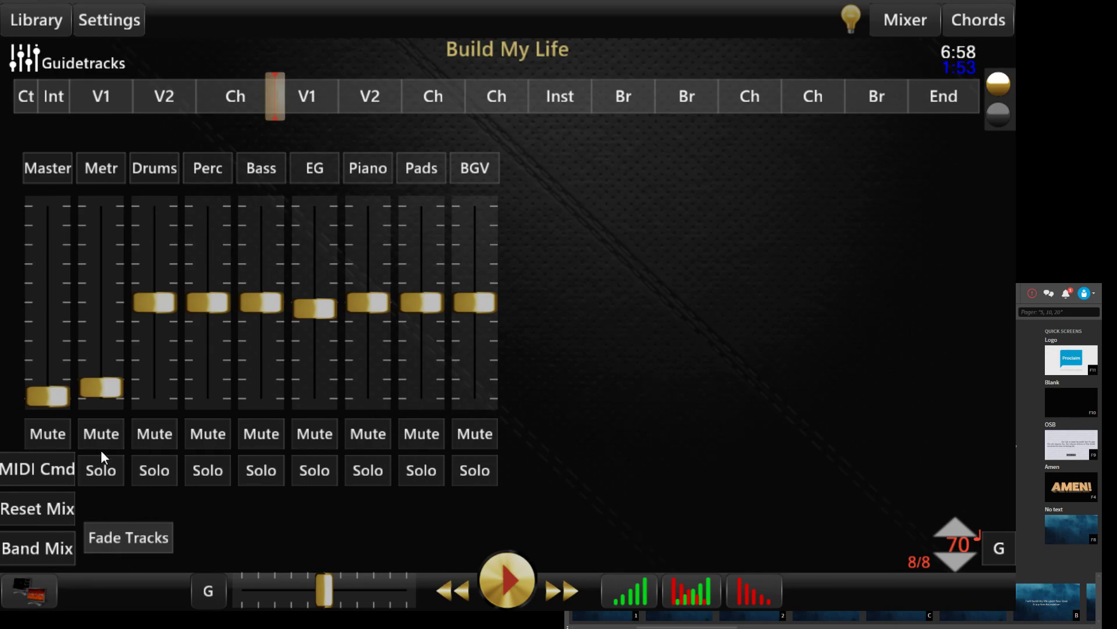
click(60, 465)
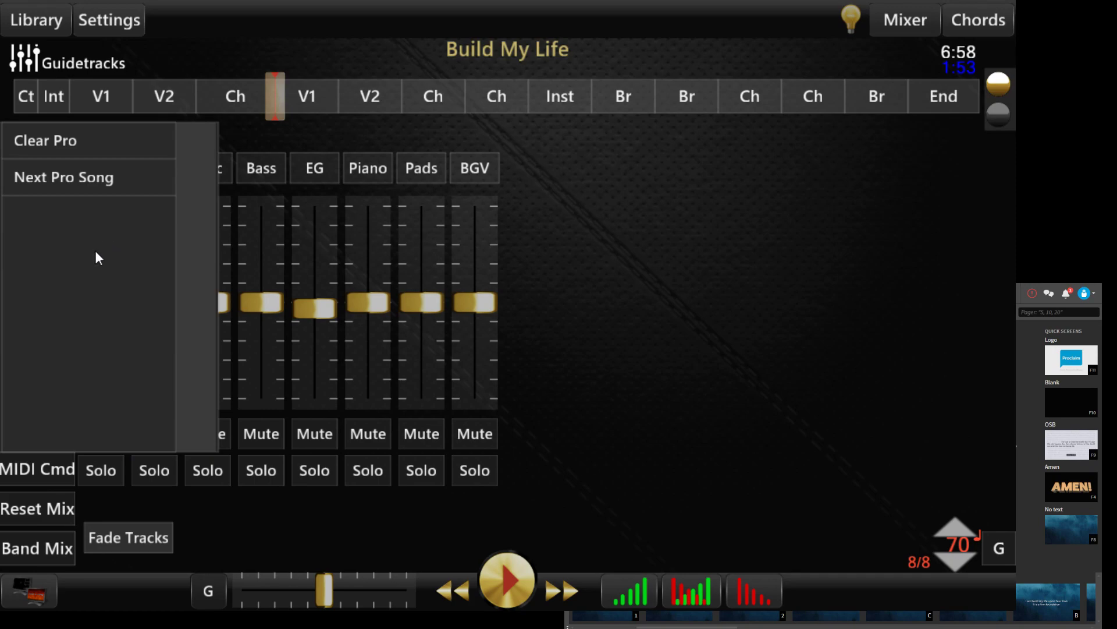
click(51, 469)
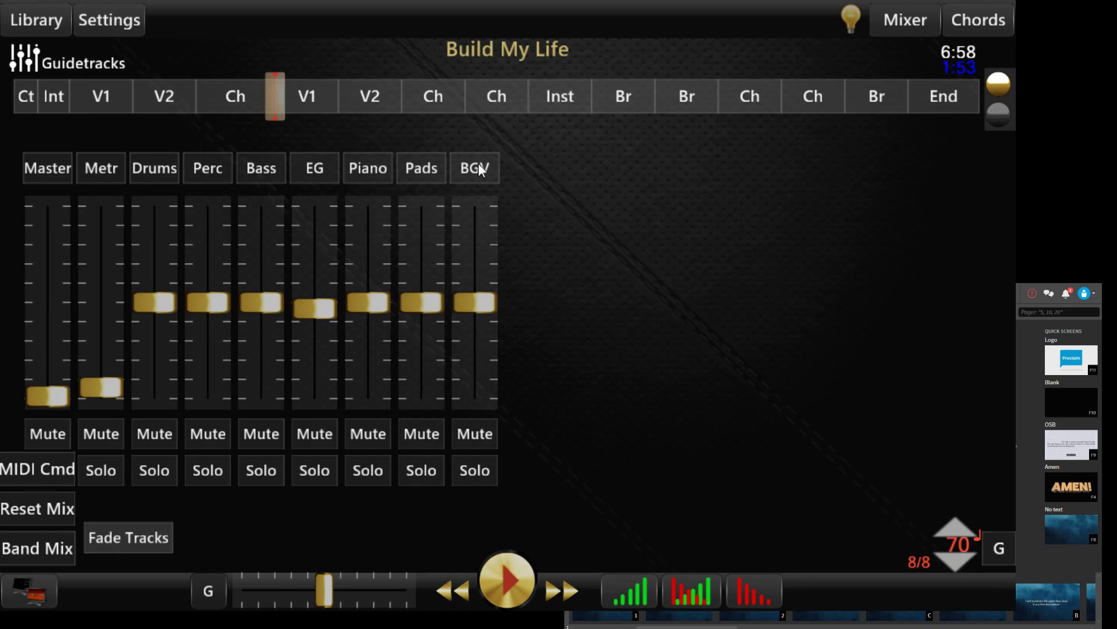
Cue playback to the second V2 section, examine its section actions, and close the actions editor.
click(376, 99)
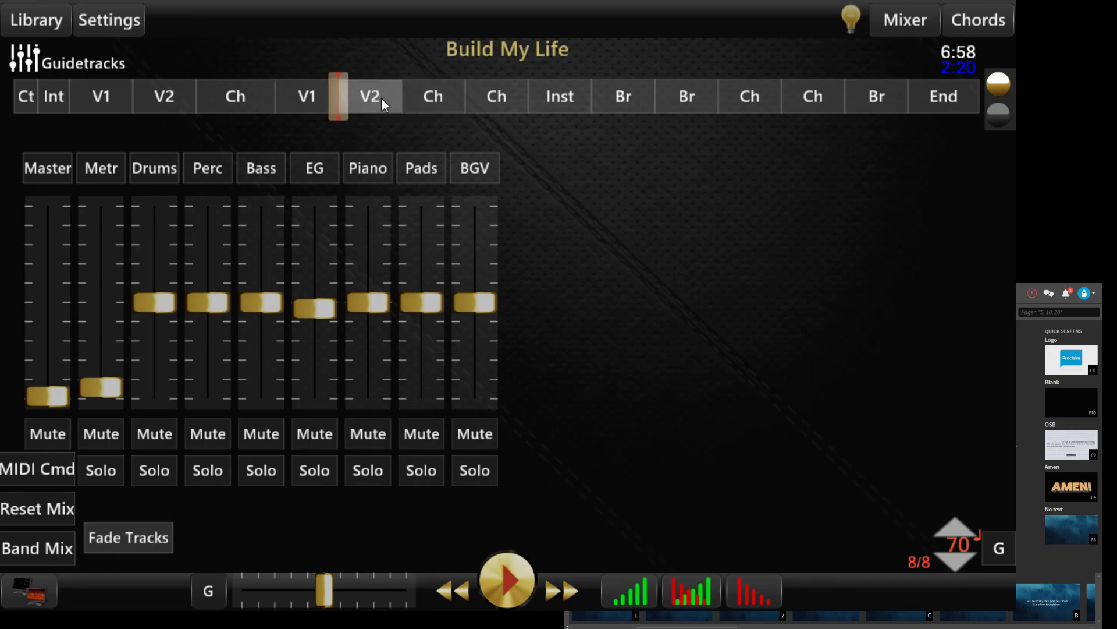
right_click(381, 97)
click(494, 329)
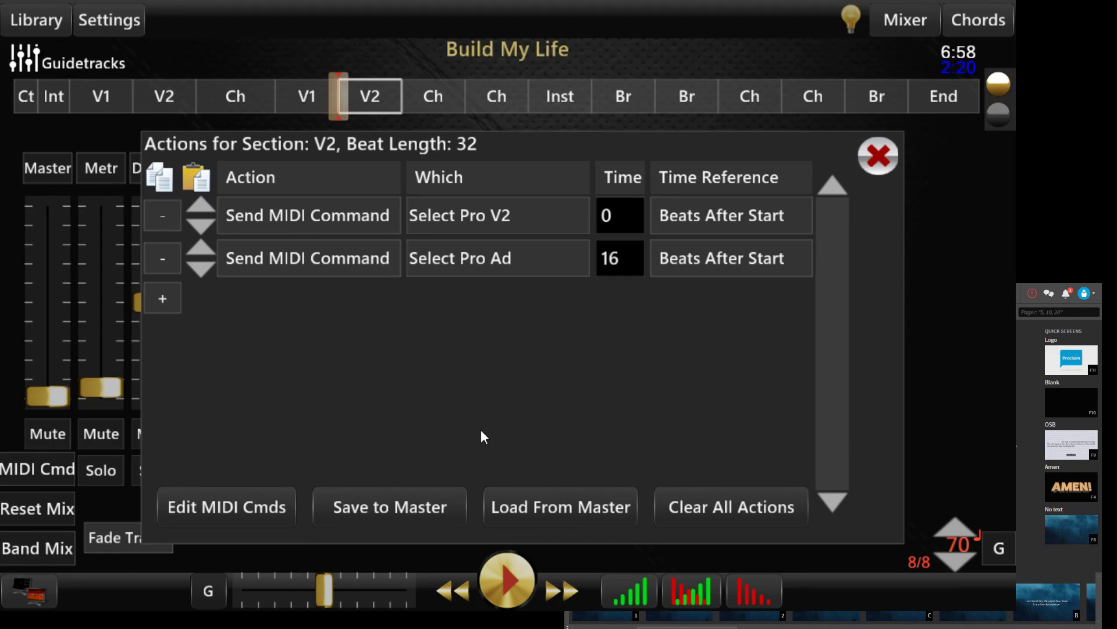
click(880, 156)
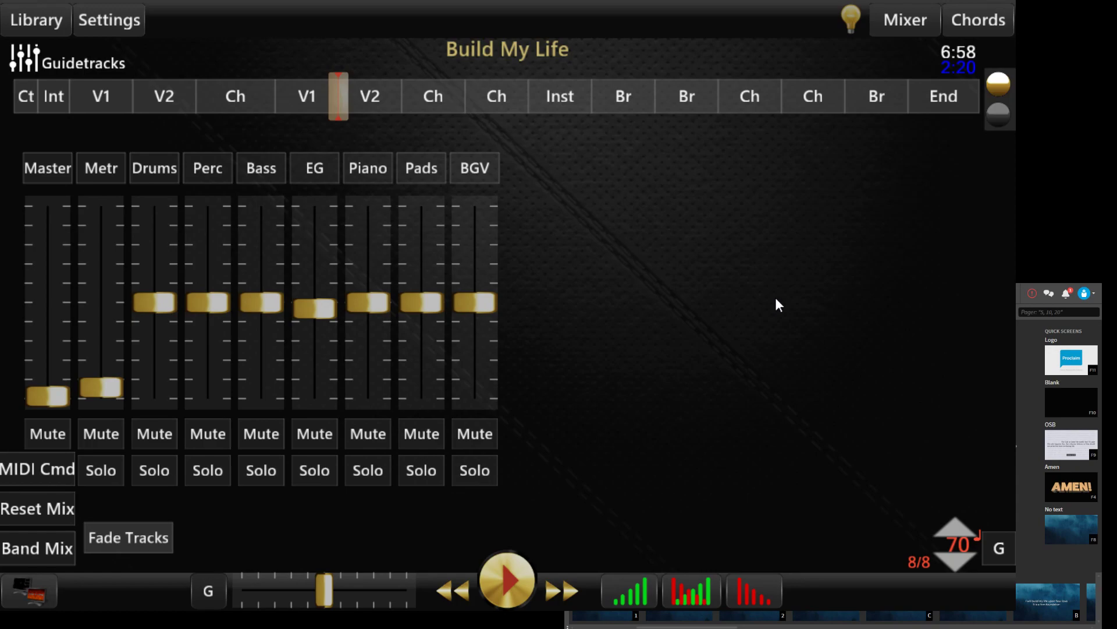
click(999, 114)
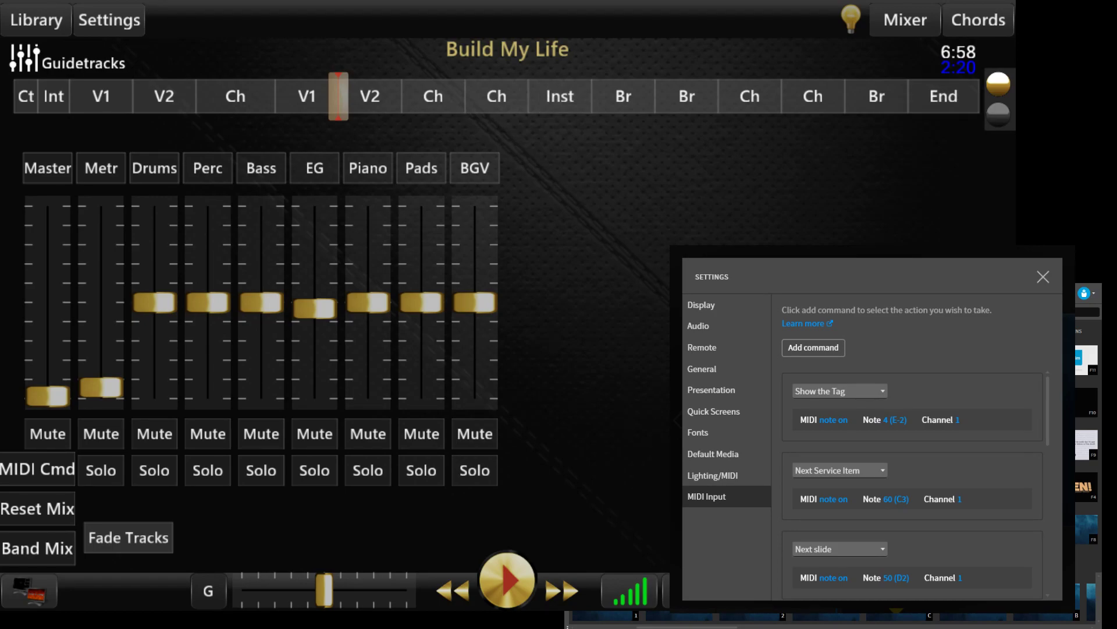
Cue playback to the second V1 section, review its Send MIDI Command actions and their timing, and close the actions editor.
click(298, 101)
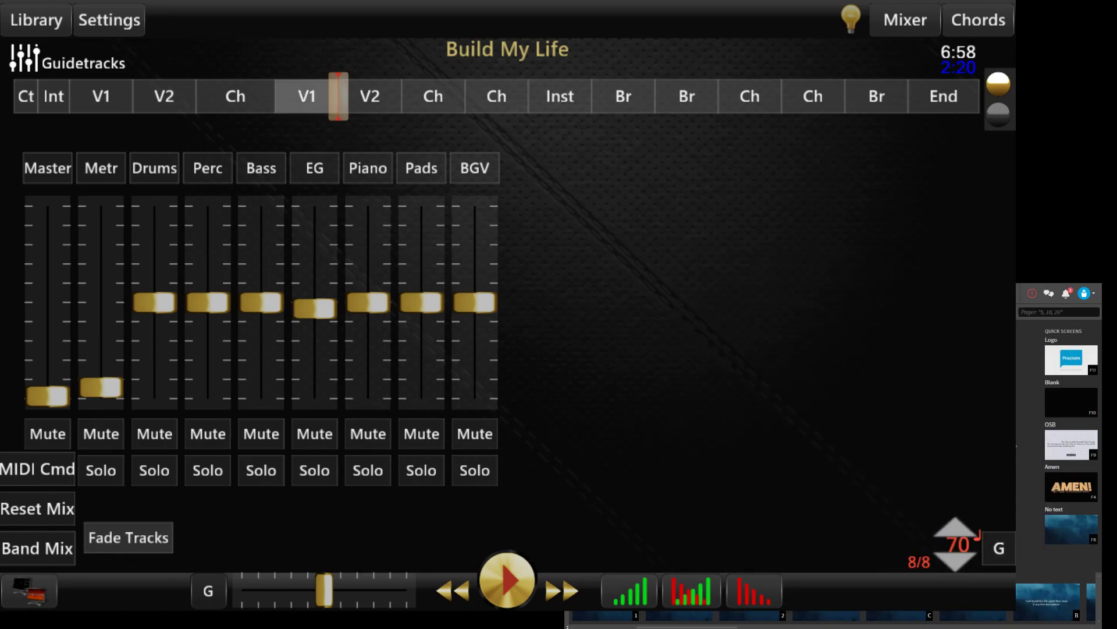
right_click(302, 100)
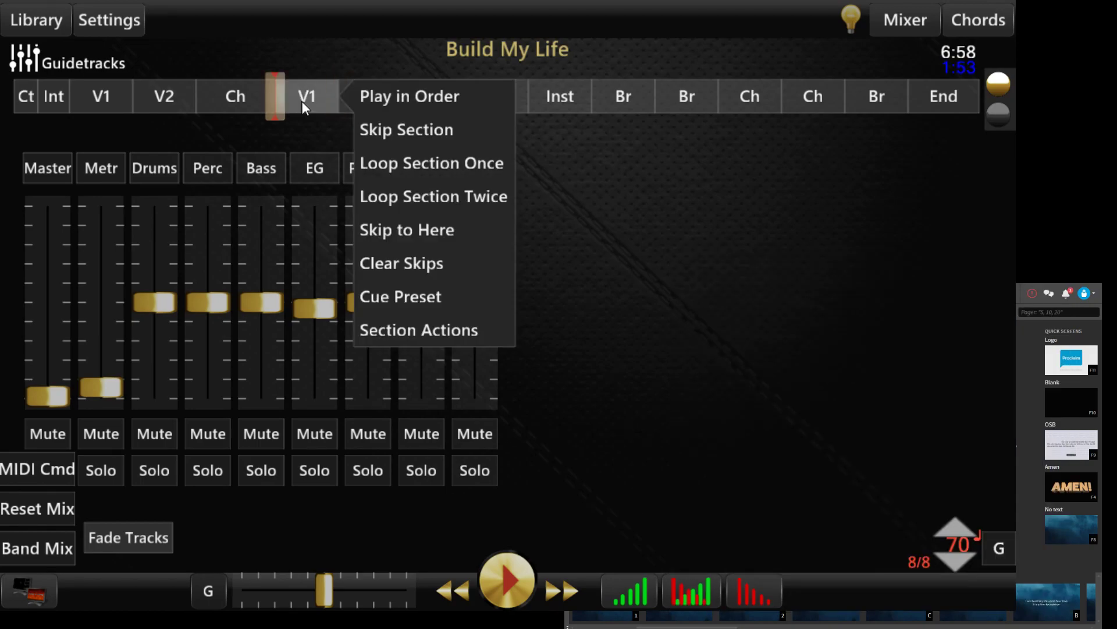
click(469, 333)
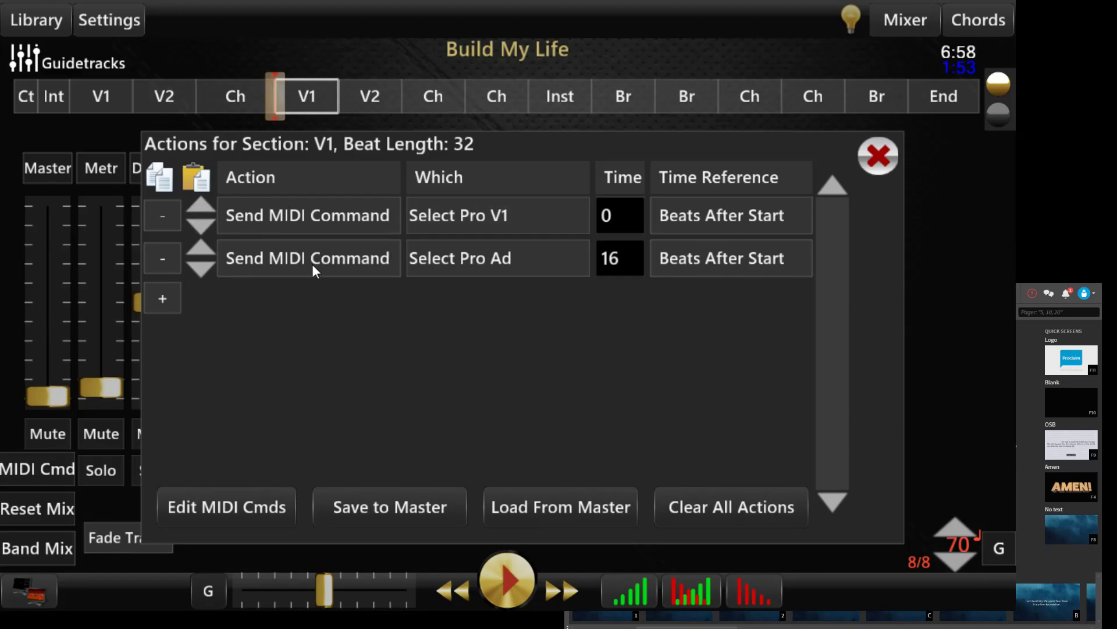
click(529, 259)
click(881, 157)
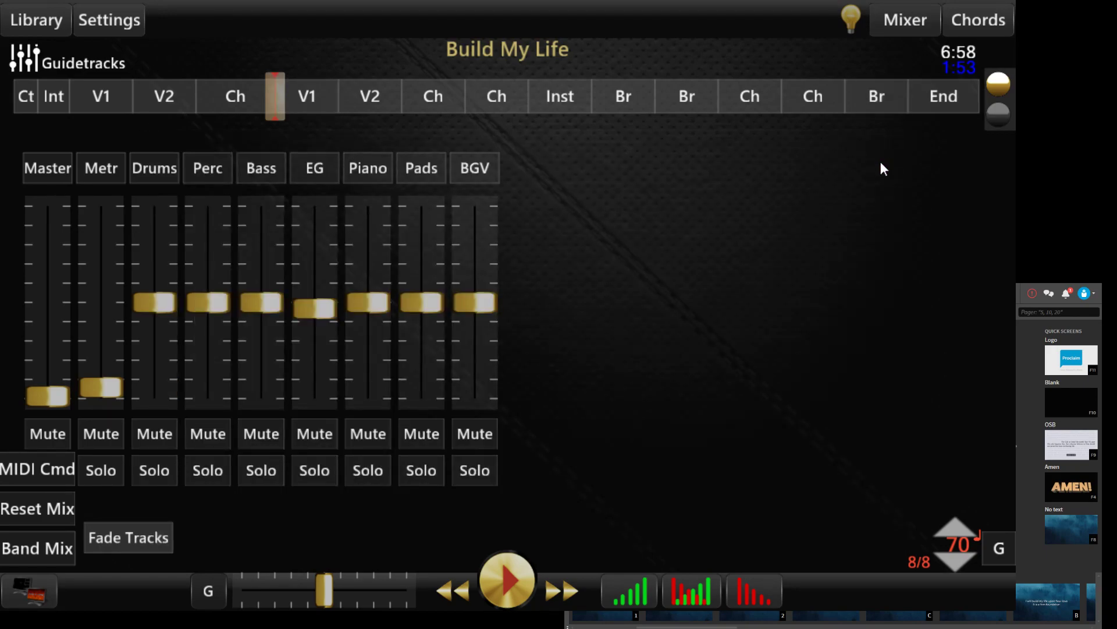